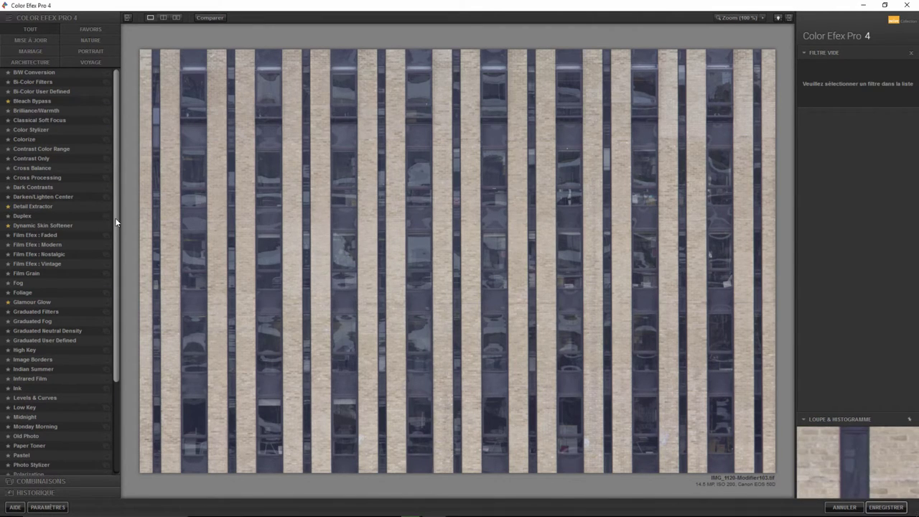
Preview Film Efex: Faded with film type 10 on the facade, then switch to Fog
left_click_drag(115, 217, 134, 173)
left_click_drag(116, 179, 125, 169)
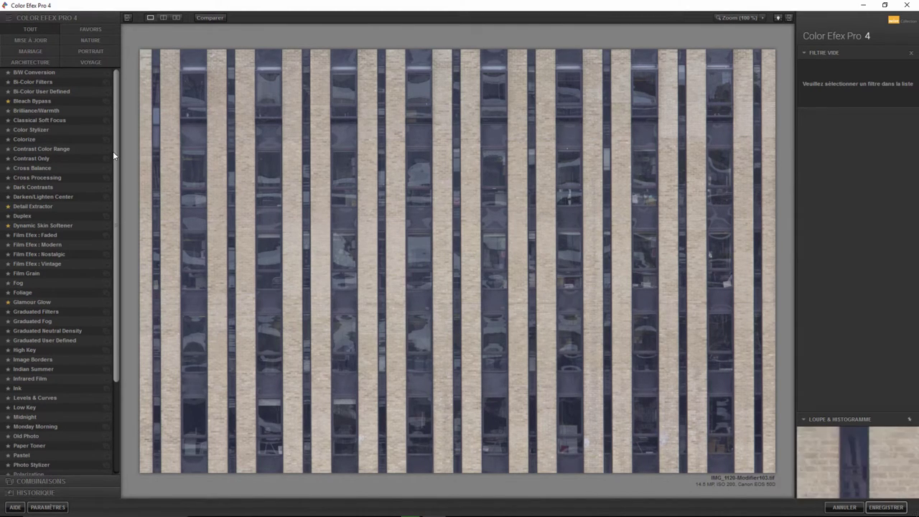
mouse_move(116, 153)
left_mouse_down()
mouse_move(120, 272)
mouse_move(124, 148)
left_mouse_up()
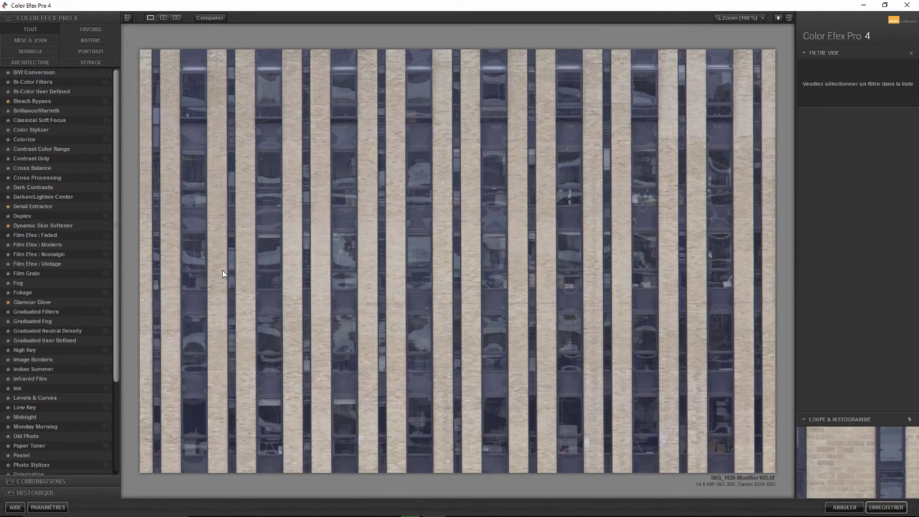
left_click(53, 237)
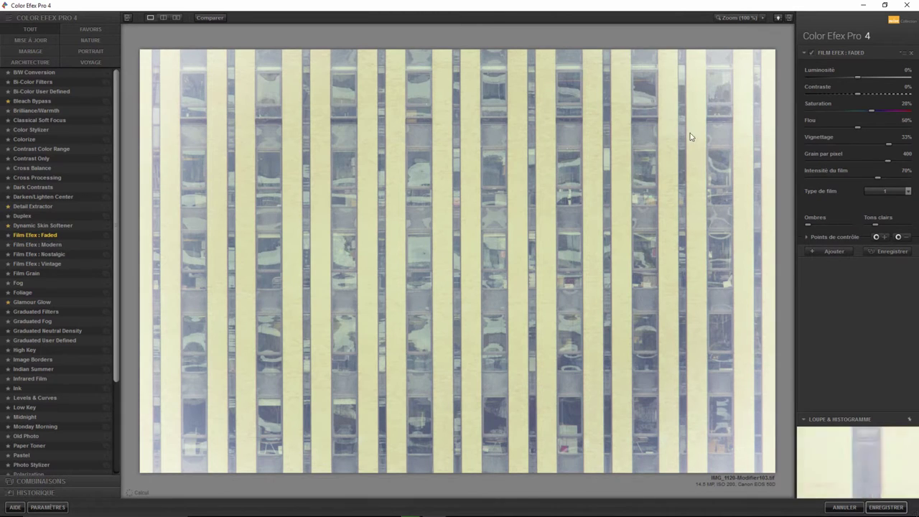
left_click(893, 193)
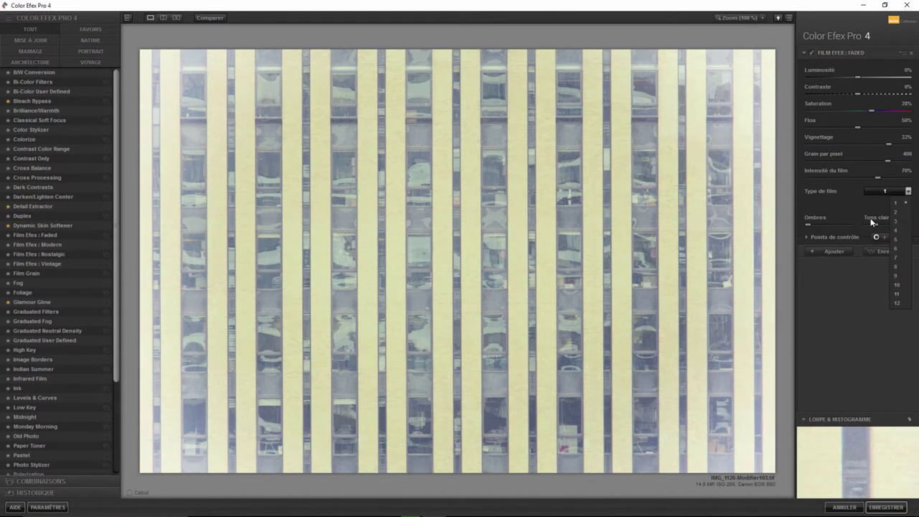
left_click(899, 286)
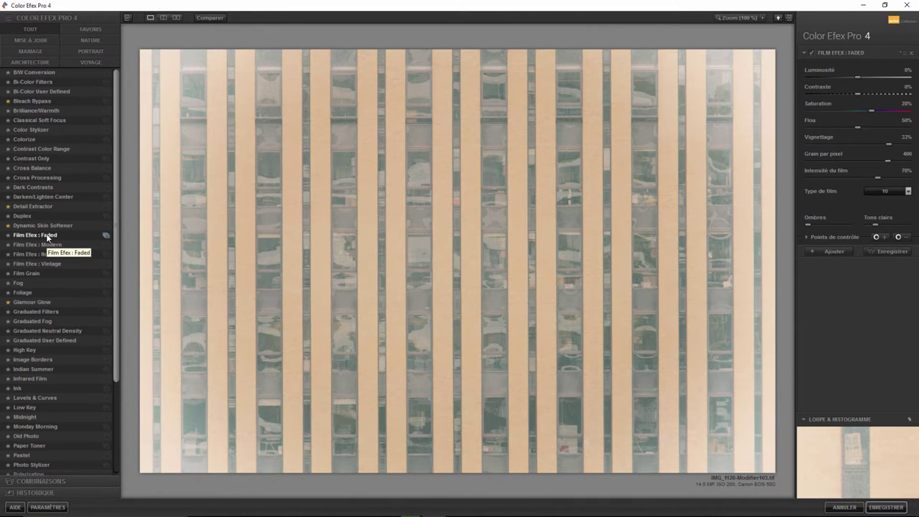
left_click(21, 284)
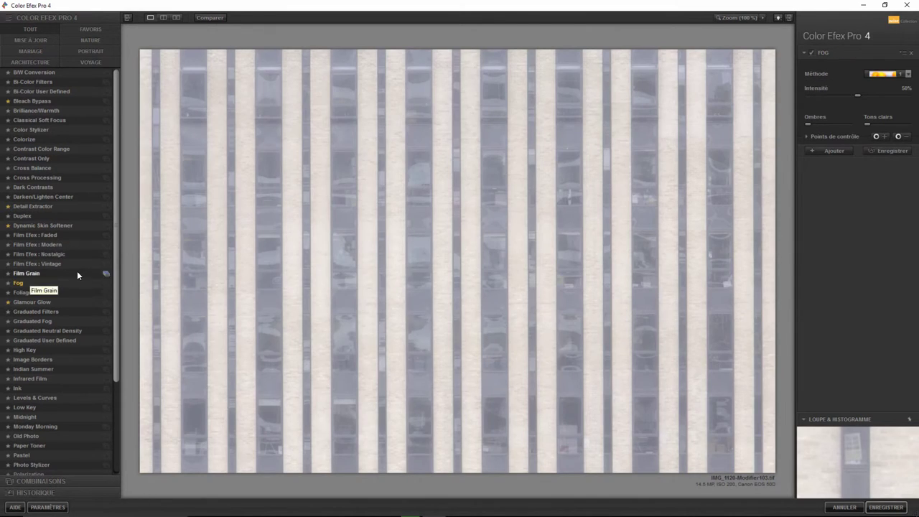
Preview High Key and Levels & Curves, then apply Dark Contrasts to the facade
scroll(113, 324, "down", 3)
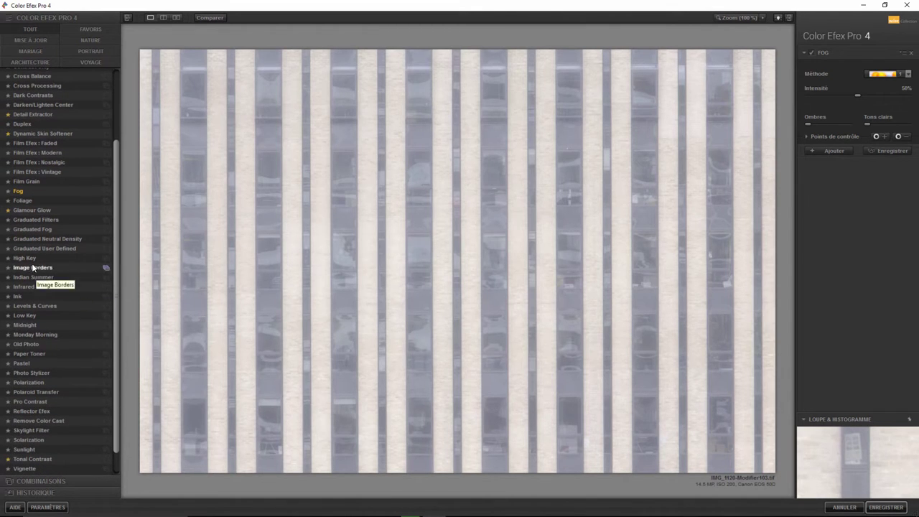
left_click(26, 259)
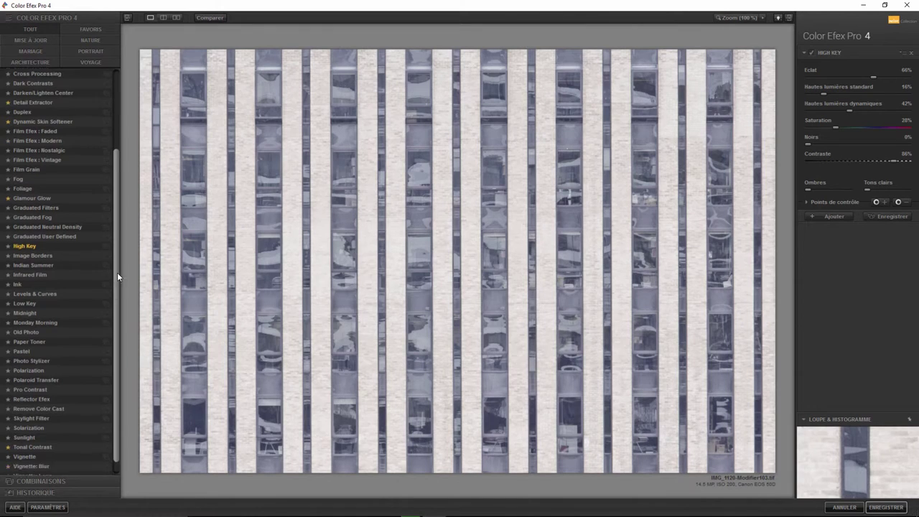
left_click_drag(117, 255, 117, 283)
left_click(47, 279)
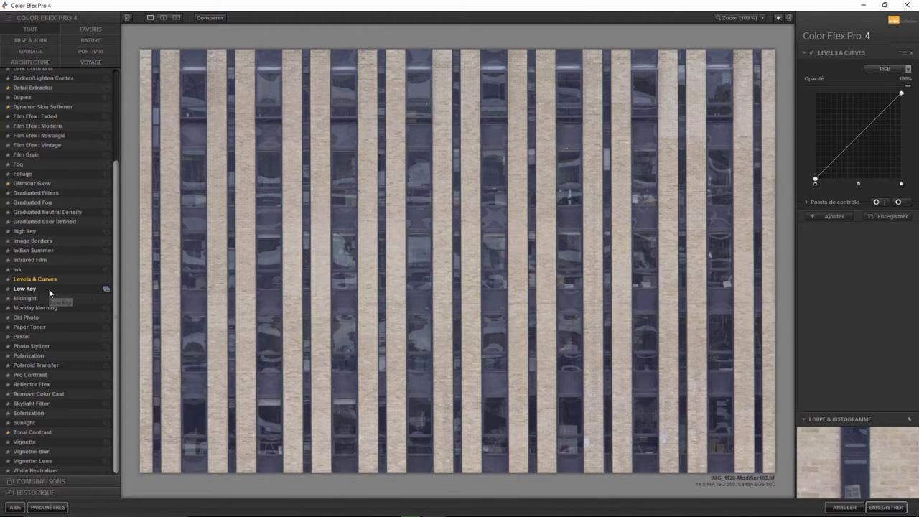
scroll(50, 215, "up", 3)
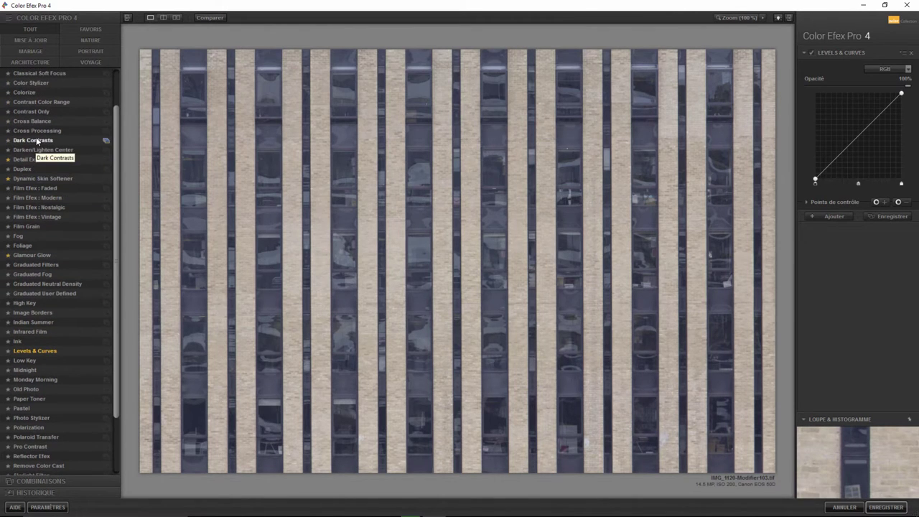
left_click(35, 139)
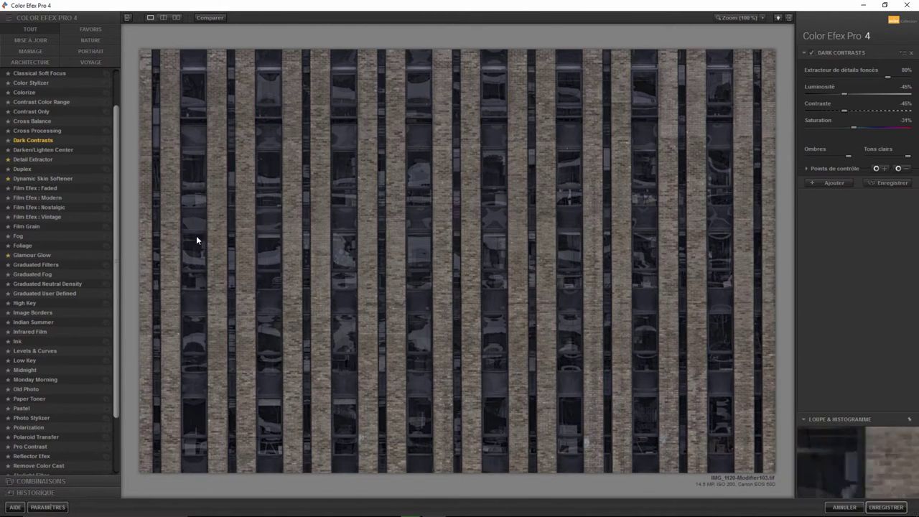
Scroll the filter list to the top and show only the FAVORIS filters
left_click_drag(118, 204, 117, 154)
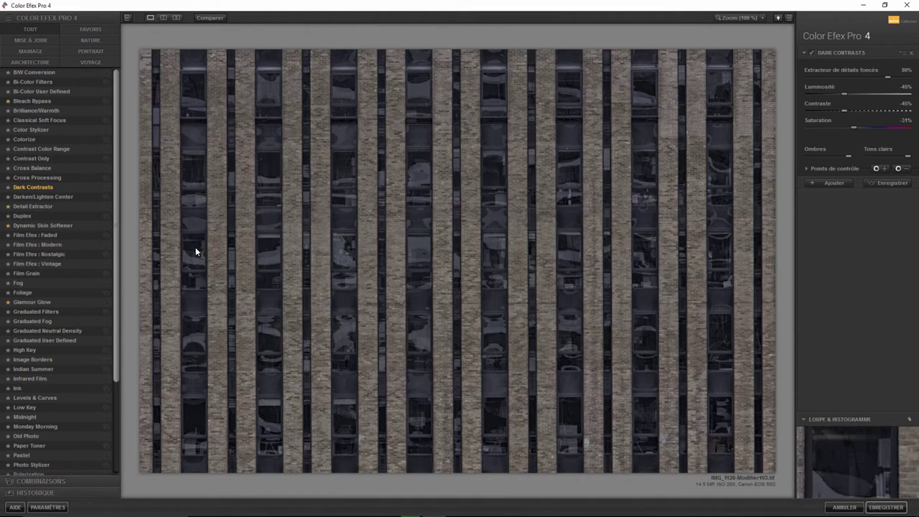
left_click(88, 30)
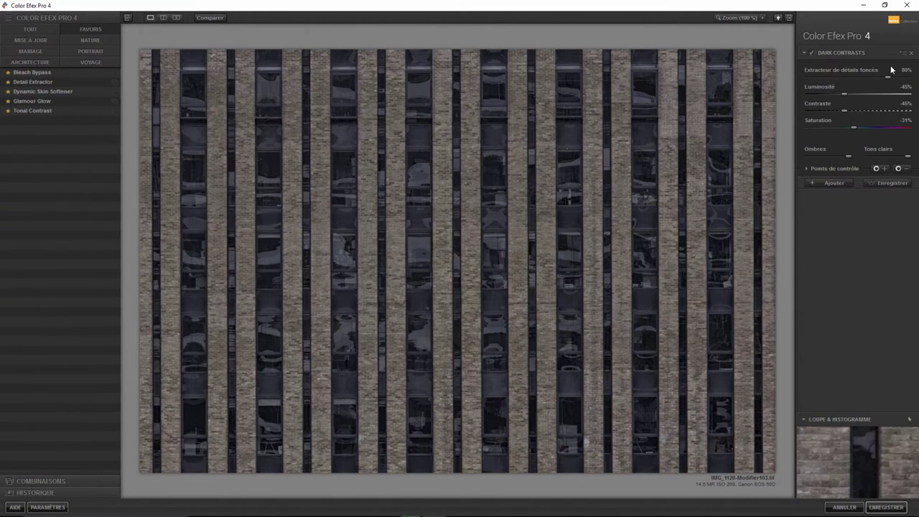
Remove Dark Contrasts, try Bleach Bypass with higher local contrast, then apply Detail Extractor
left_click(912, 54)
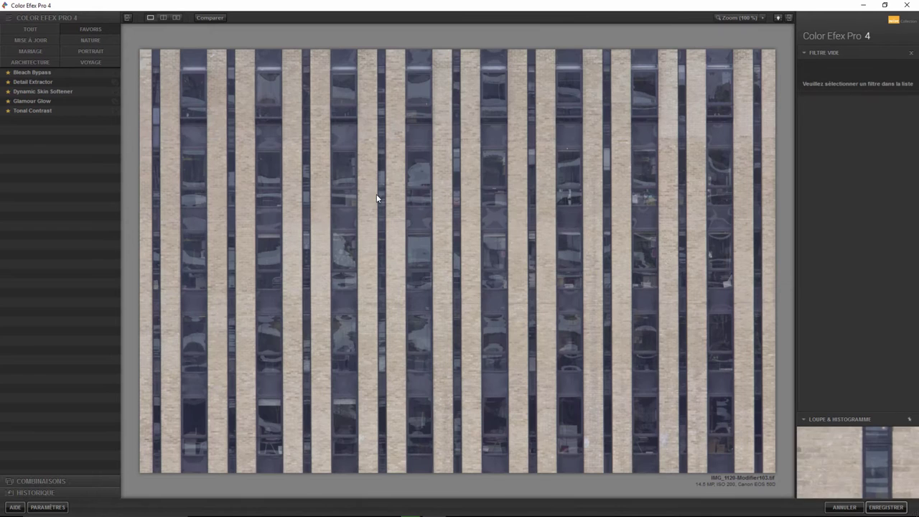
left_click(39, 73)
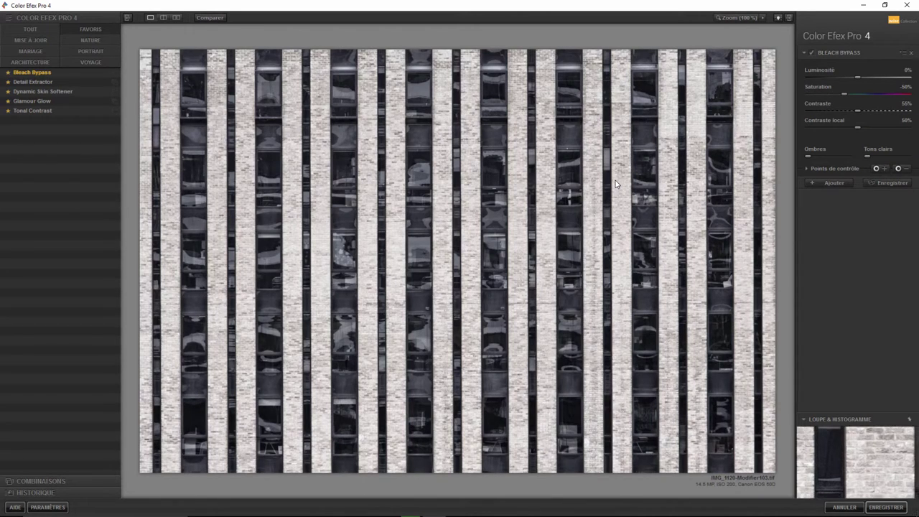
mouse_move(33, 73)
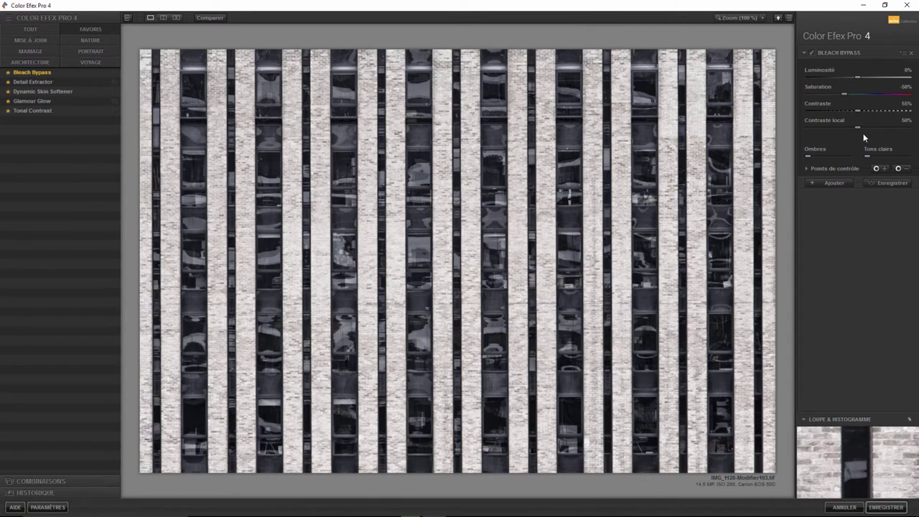
mouse_move(857, 127)
left_mouse_down()
mouse_move(908, 130)
mouse_move(894, 132)
left_mouse_up()
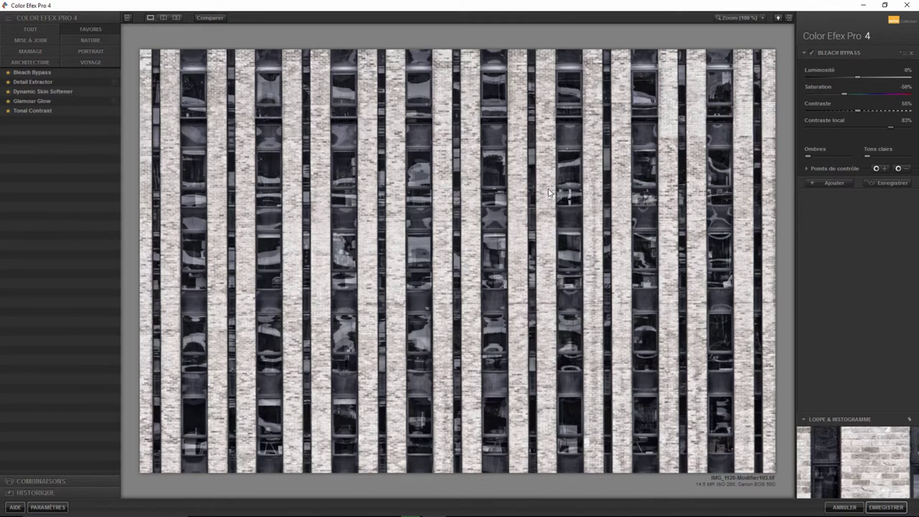
left_click(33, 85)
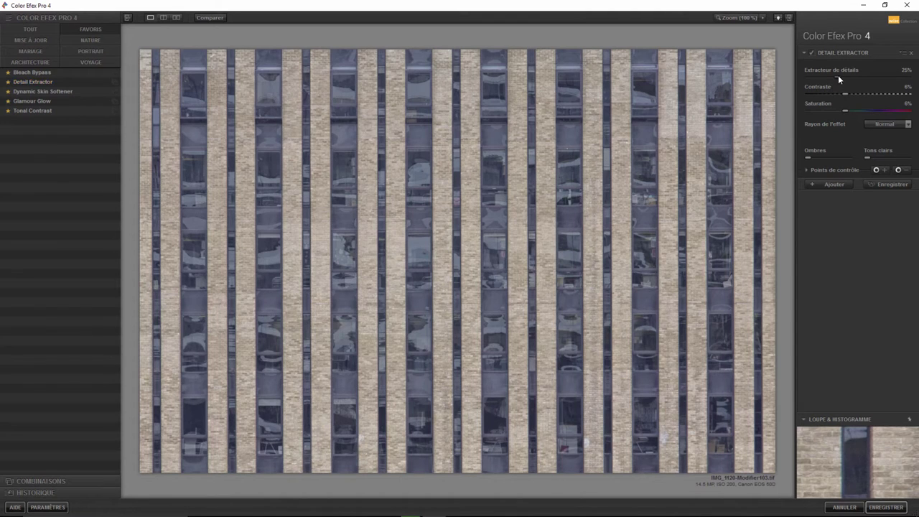
Try Detail Extractor strengths of about 62% and 85%, then switch to Tonal Contrast
left_click_drag(850, 75, 905, 79)
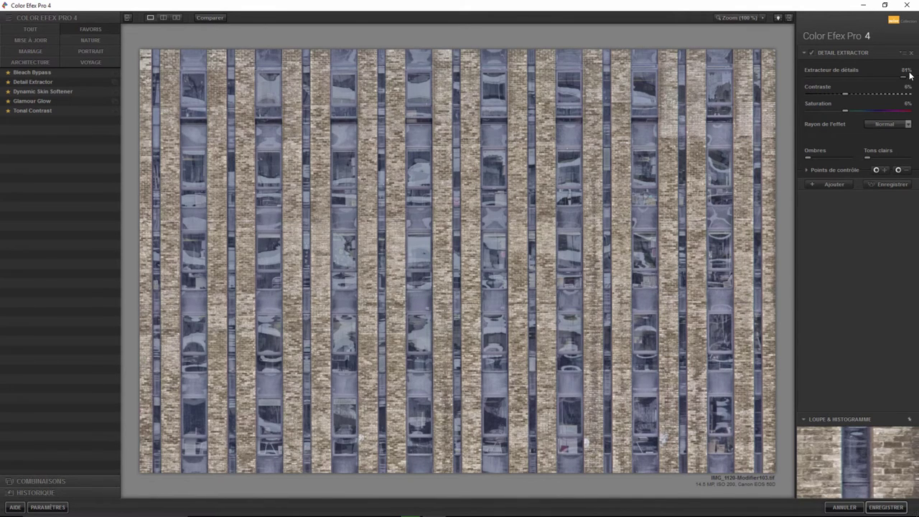
left_click_drag(902, 79, 833, 79)
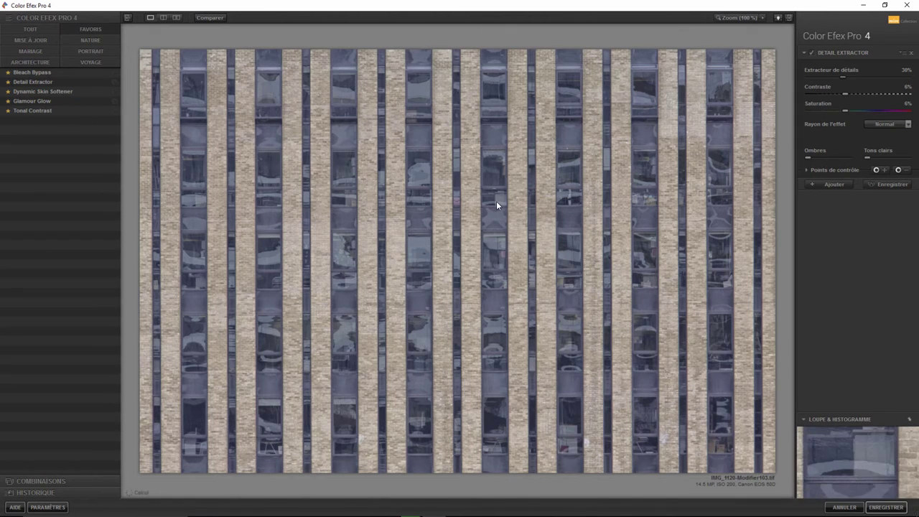
left_click(33, 110)
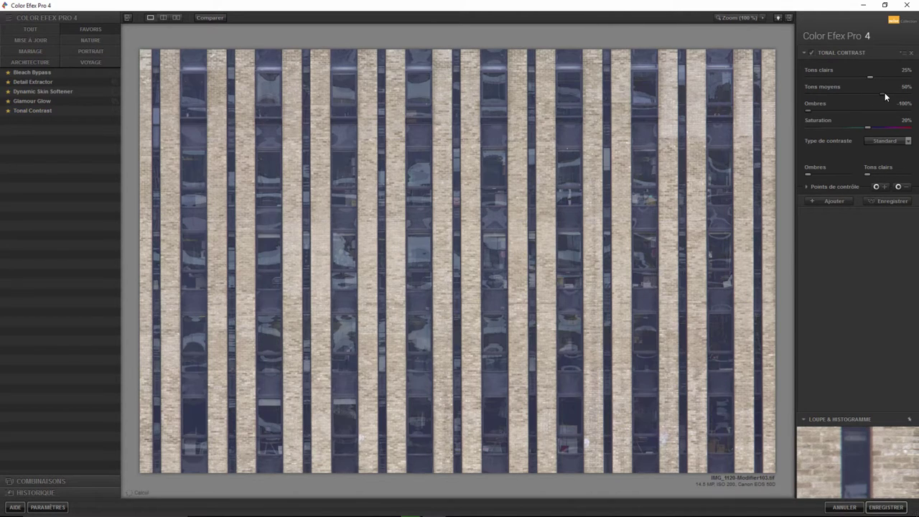
Drop midtones and highlights to -100%, try shadows at 39% and 70%, then reset shadows to 25%
left_click_drag(882, 93, 801, 91)
left_click_drag(869, 77, 799, 78)
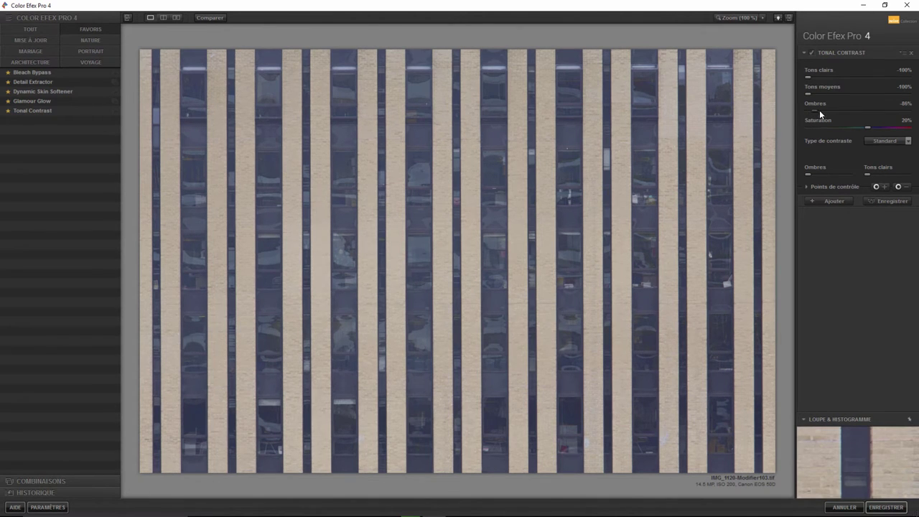
left_click_drag(845, 110, 878, 110)
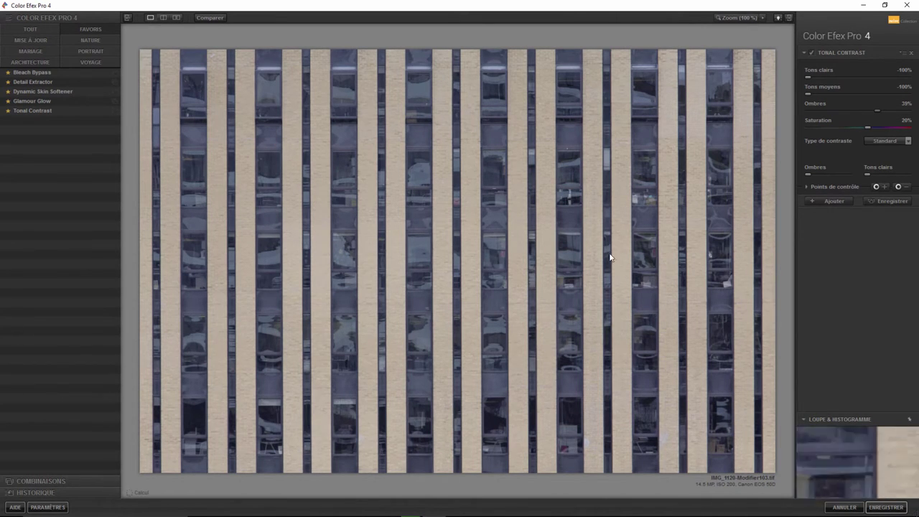
left_click_drag(877, 111, 892, 110)
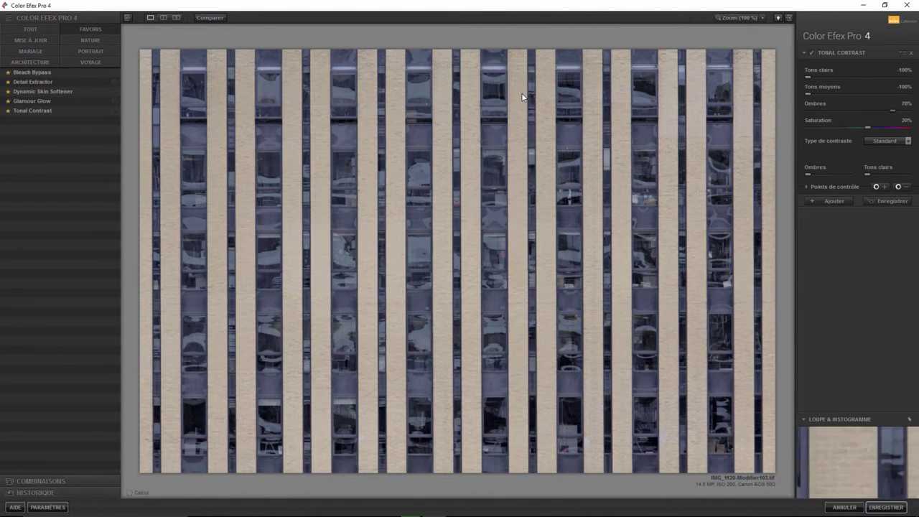
double_click(892, 110)
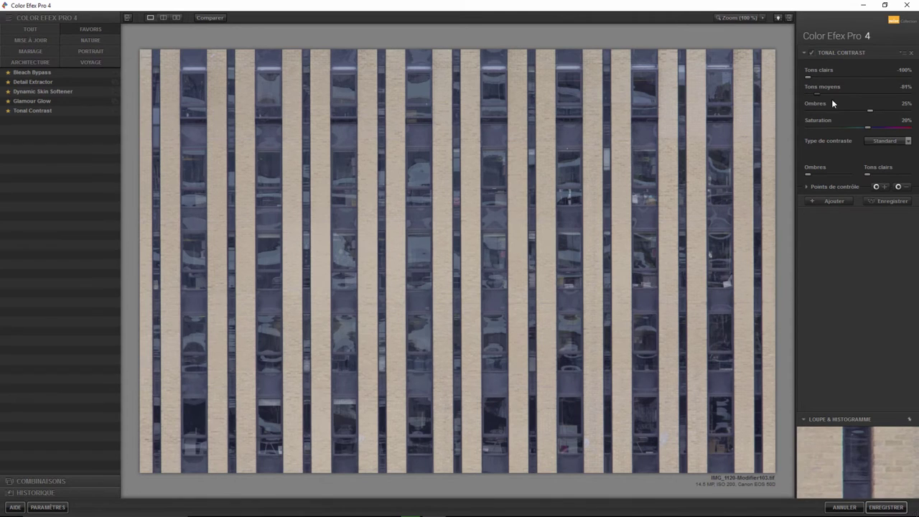
Raise midtones to about 24%, drop shadows to -100% and set highlights to -43%
left_click_drag(866, 100, 868, 99)
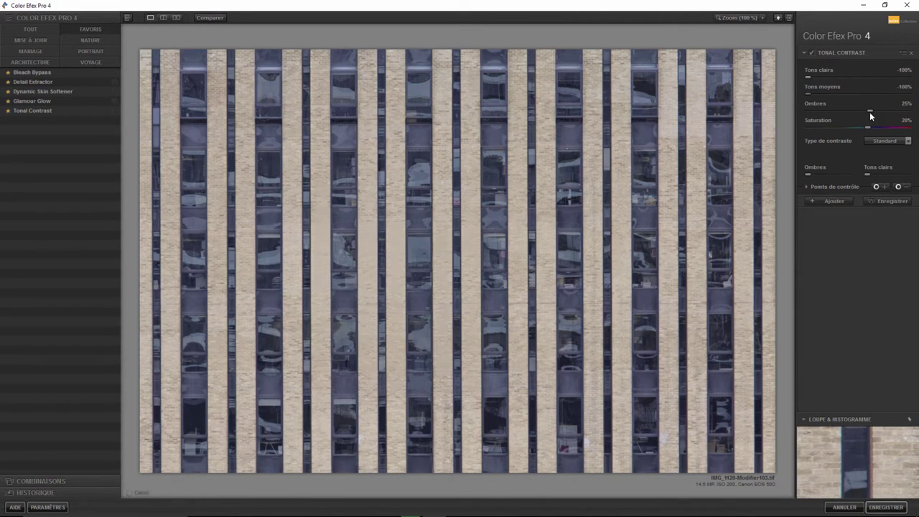
left_click_drag(870, 110, 802, 109)
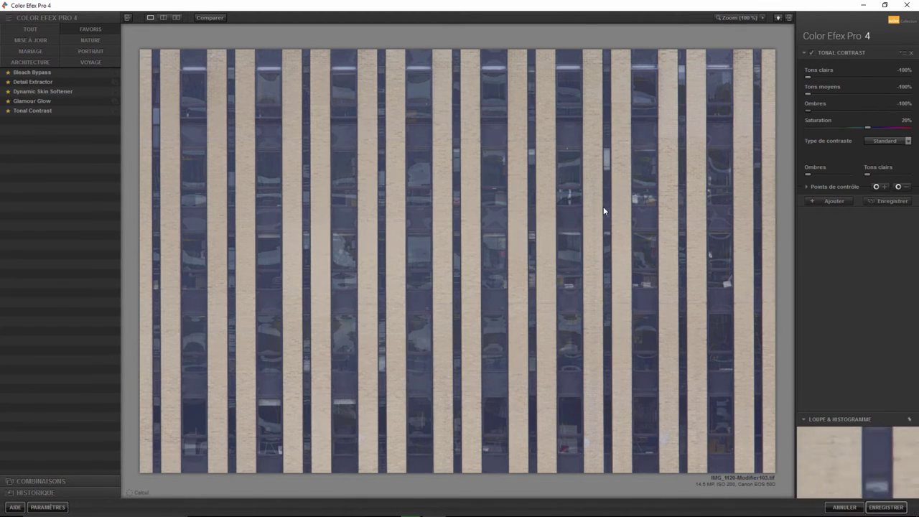
left_click_drag(807, 75, 918, 75)
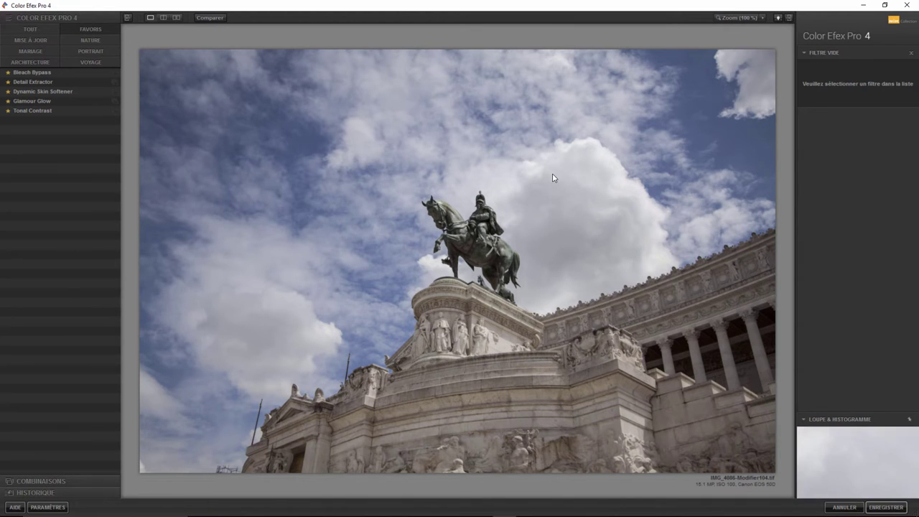
Apply Tonal Contrast to the statue and flatten its highlight, midtone and shadow contrast
left_click(35, 110)
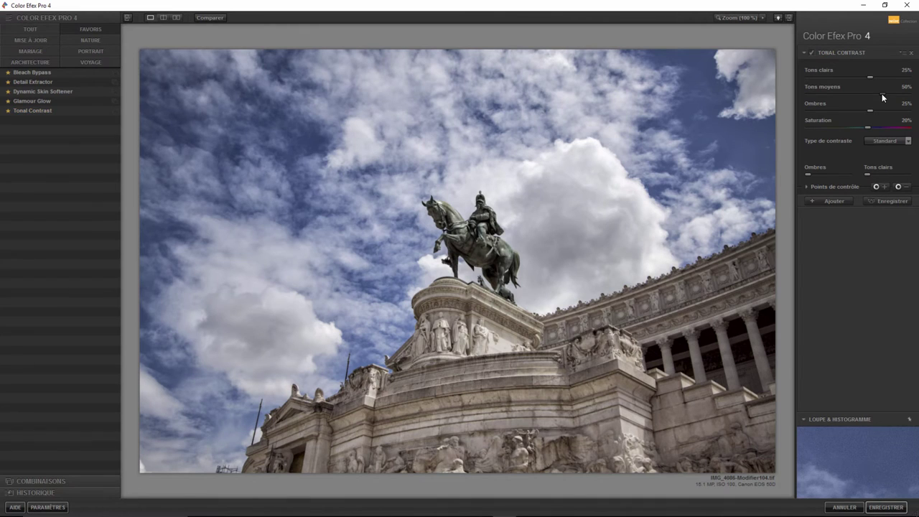
left_click_drag(814, 97, 791, 97)
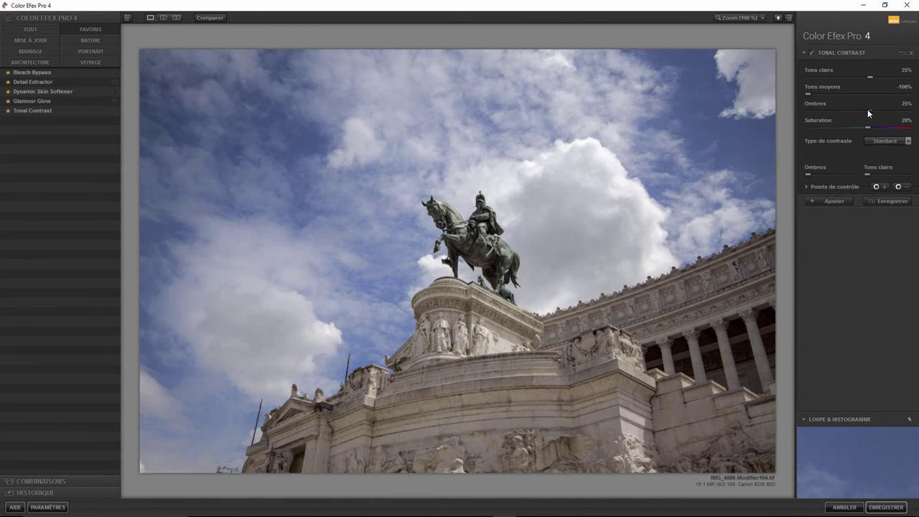
left_click_drag(869, 110, 790, 111)
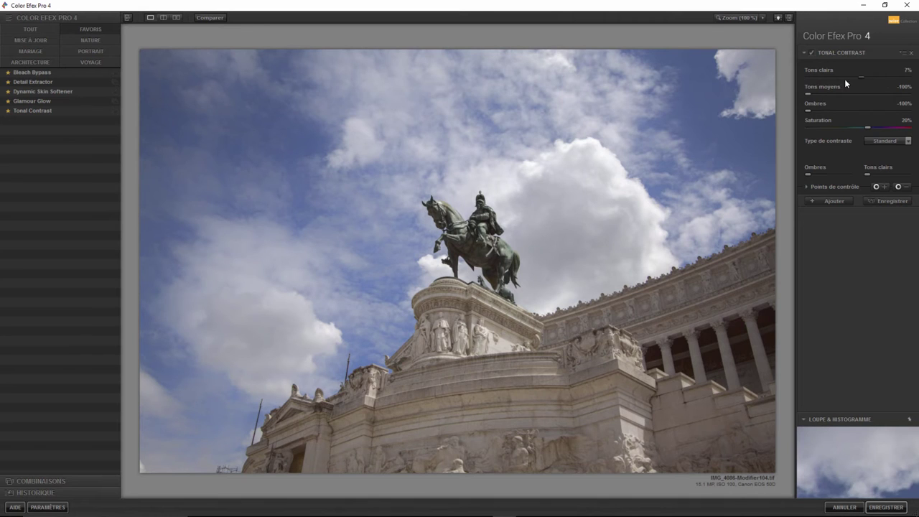
mouse_move(870, 74)
left_mouse_down()
mouse_move(772, 80)
mouse_move(890, 69)
left_mouse_up()
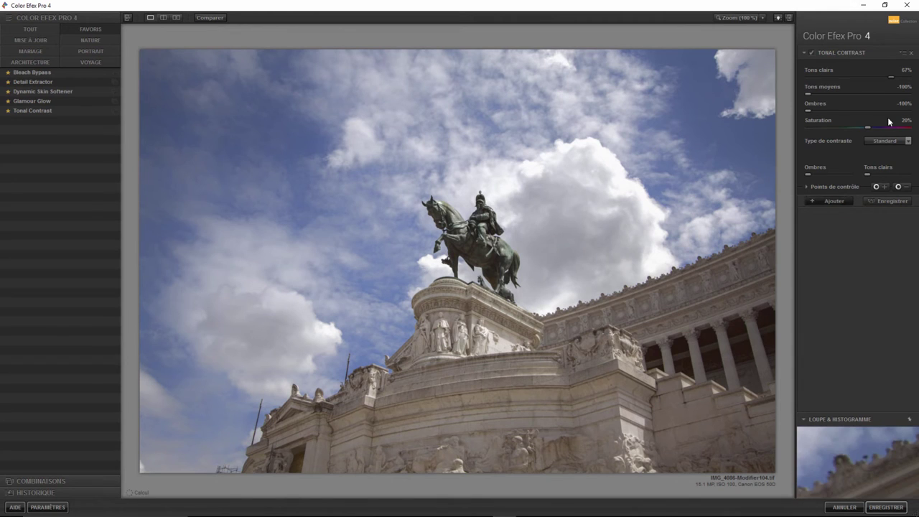
Experiment with midtone contrast, settle it at 50%, and lower shadows to 17%
mouse_move(809, 93)
left_mouse_down()
mouse_move(866, 95)
mouse_move(851, 97)
left_mouse_up()
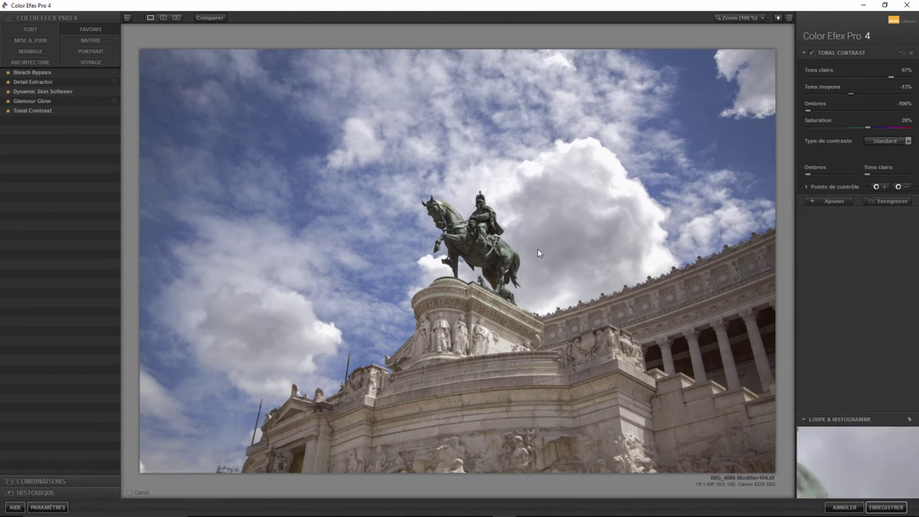
mouse_move(850, 94)
left_mouse_down()
mouse_move(801, 92)
mouse_move(813, 111)
mouse_move(887, 112)
left_mouse_up()
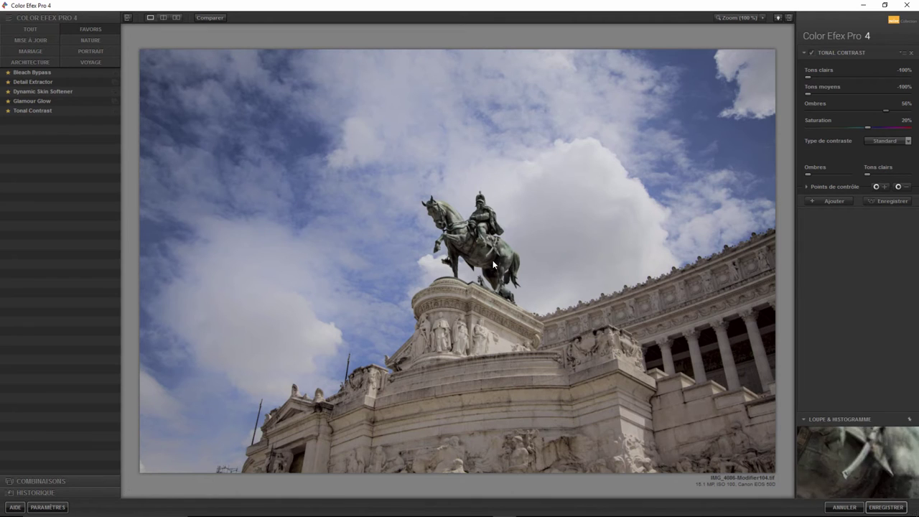
double_click(806, 93)
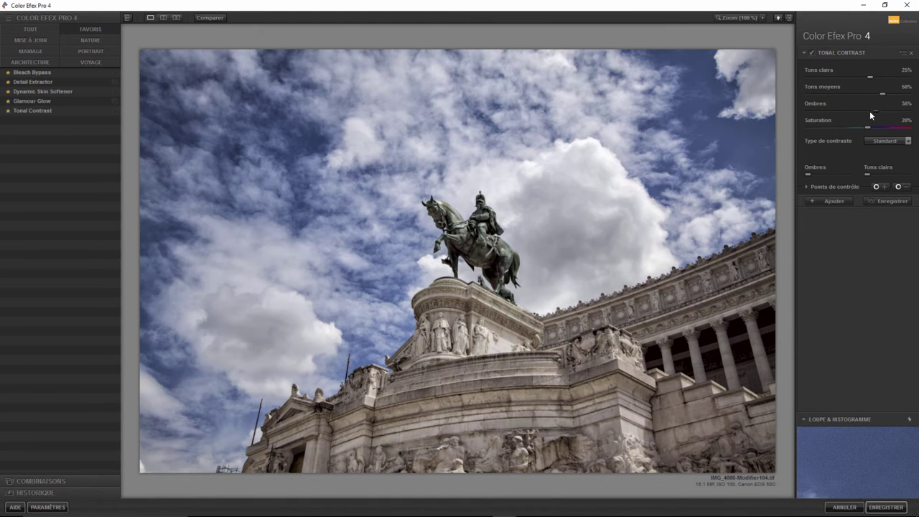
left_click_drag(870, 111, 867, 110)
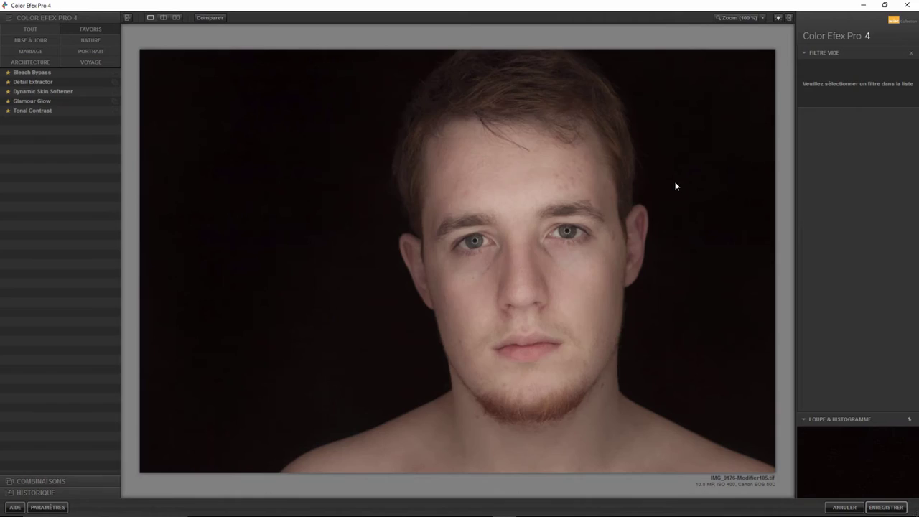
Zoom to 100%, apply Dynamic Skin Softener, and sample the skin colour from the forehead
left_click(725, 18)
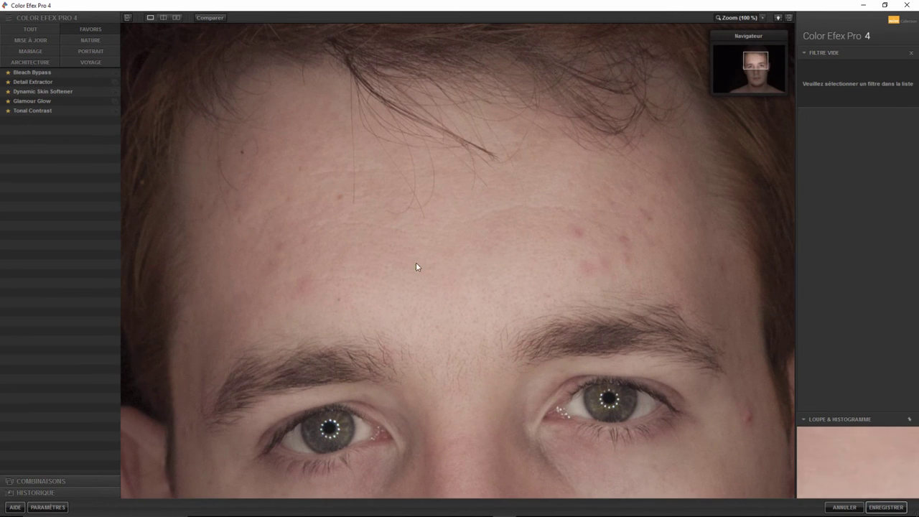
left_click(41, 91)
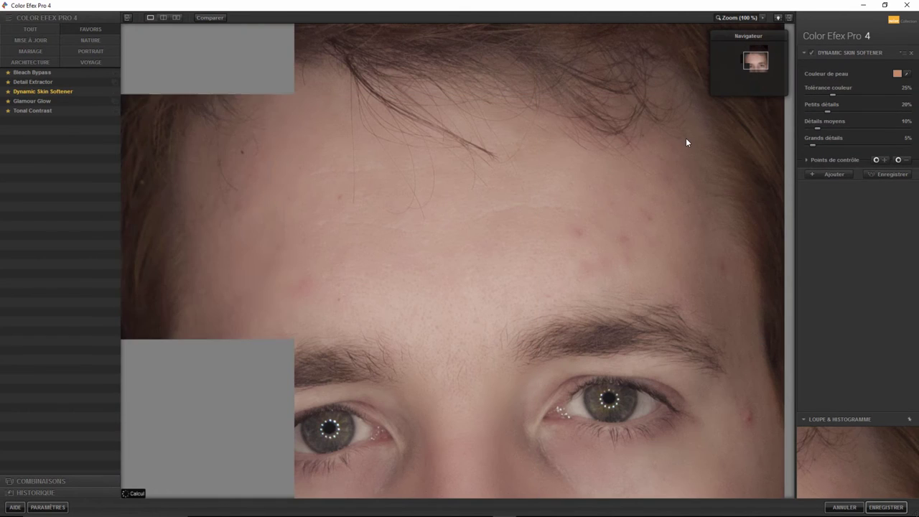
left_click(906, 74)
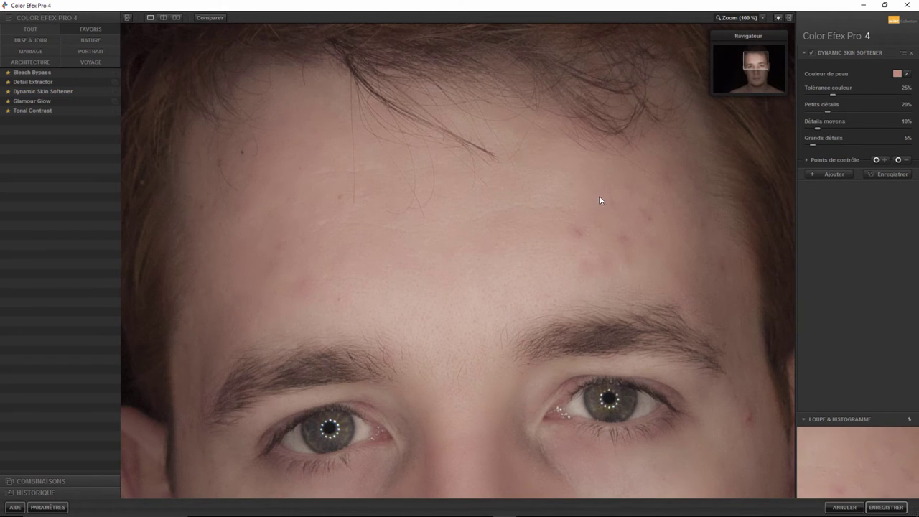
left_click(588, 229)
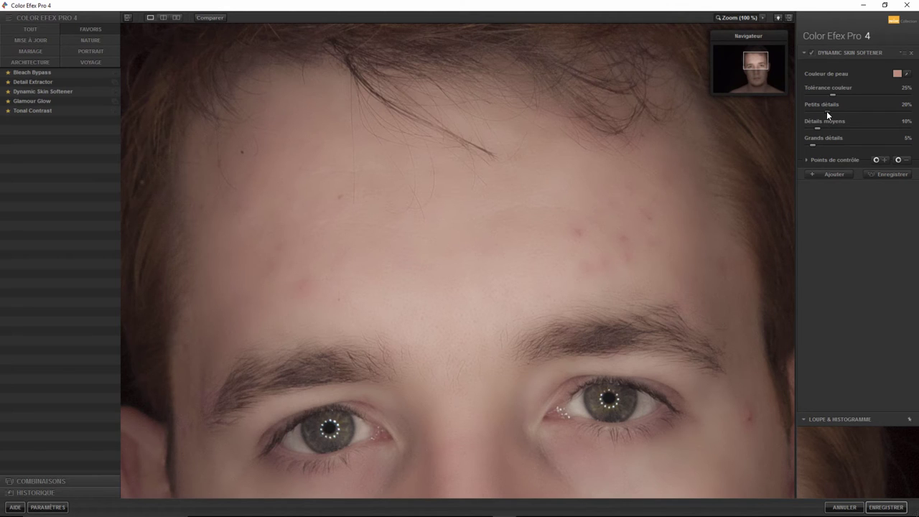
Zero the Petits détails and Détails moyens sliders, and raise Grands détails to about 43%
mouse_move(827, 112)
left_mouse_down()
mouse_move(798, 111)
mouse_move(802, 127)
left_mouse_up()
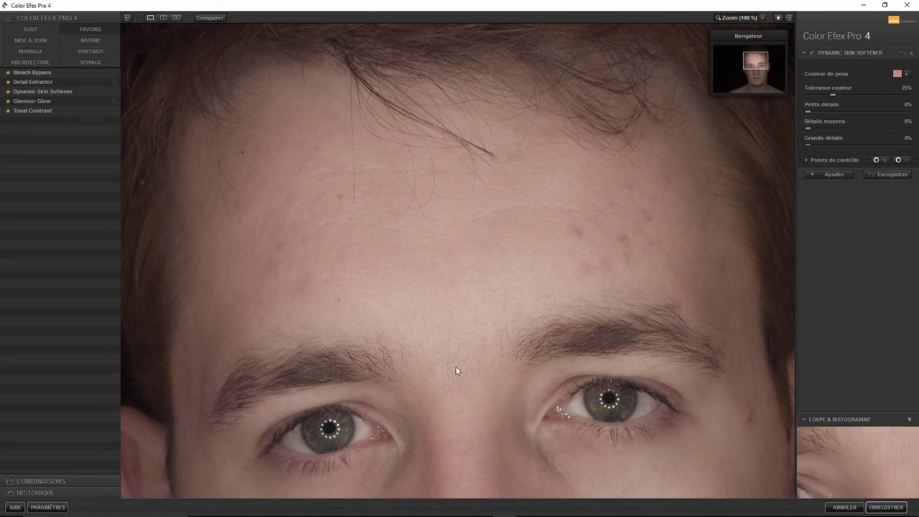
left_click_drag(646, 268, 503, 181)
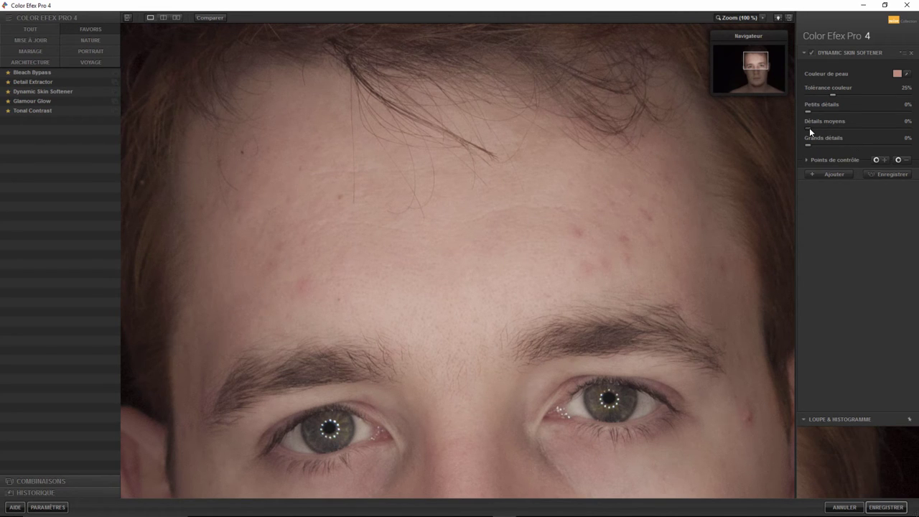
left_click_drag(809, 129, 846, 130)
left_click_drag(865, 128, 799, 128)
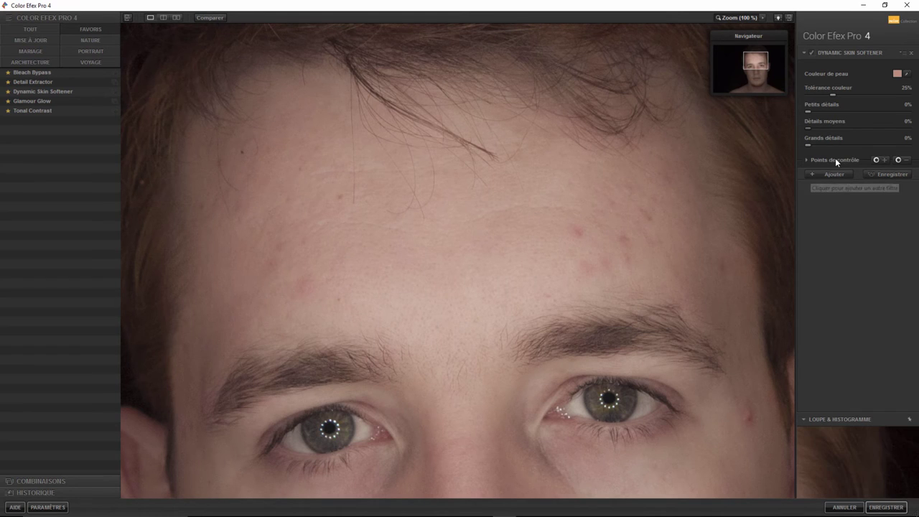
left_click_drag(812, 146, 857, 145)
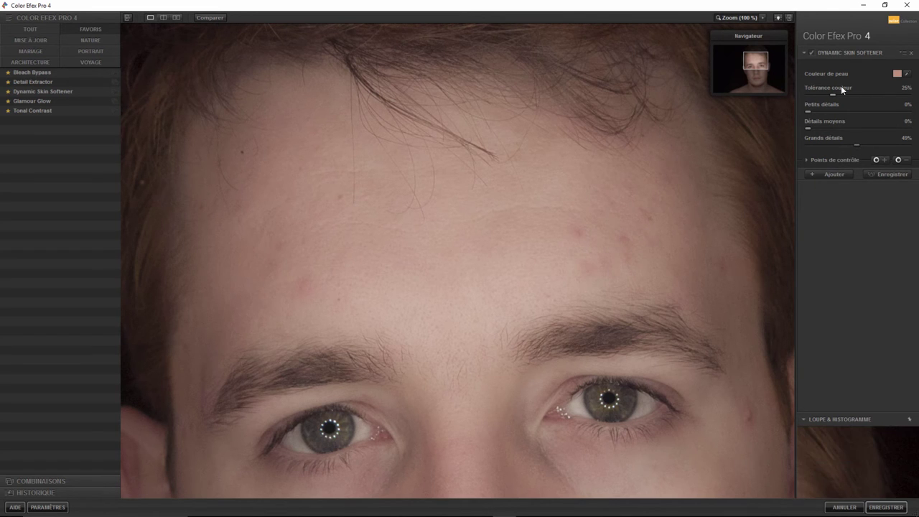
Resample the skin colour from the forehead and nudge medium-detail softening up slightly
left_click(907, 74)
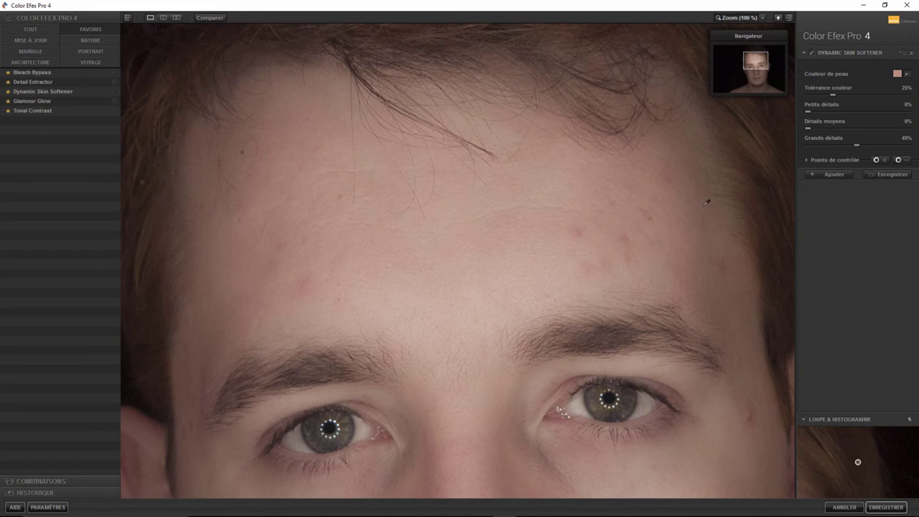
left_click(580, 226)
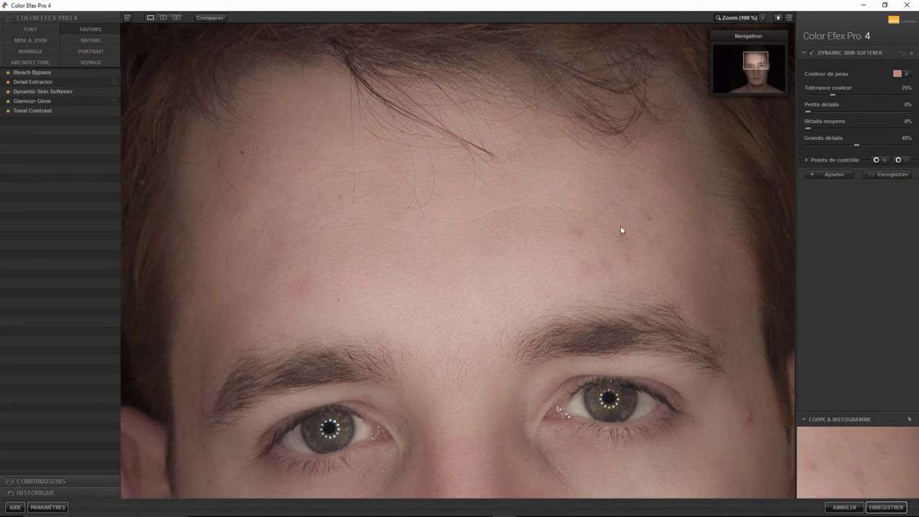
left_click(813, 128)
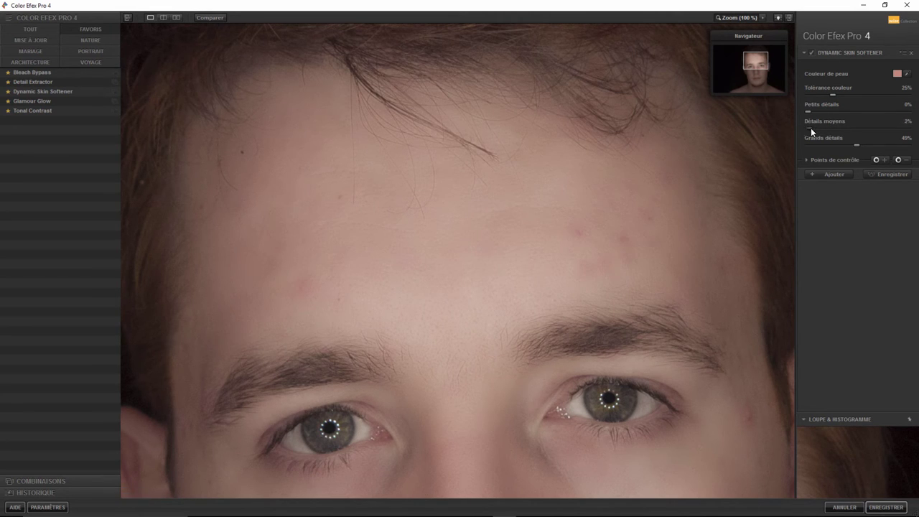
left_click_drag(812, 131, 817, 132)
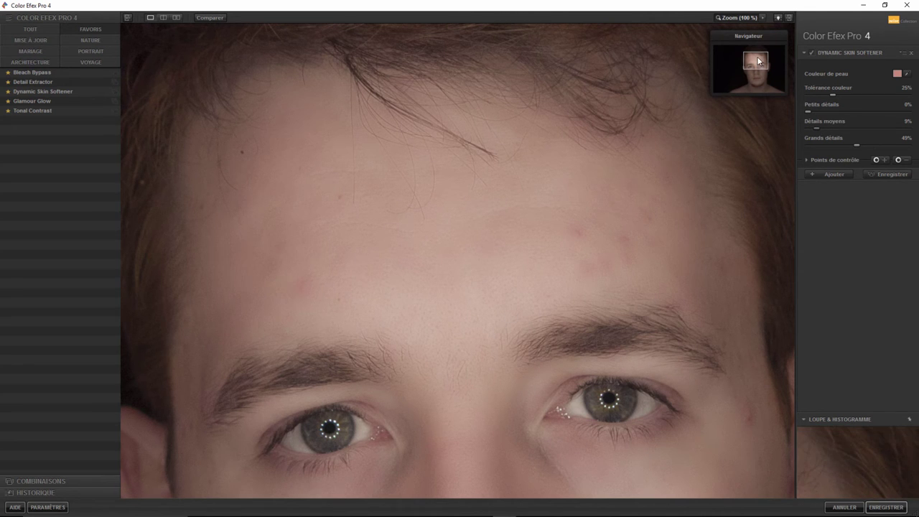
Fine-tune medium-detail softening to 4% while checking the nose, mouth and eyes
left_click_drag(758, 60, 757, 75)
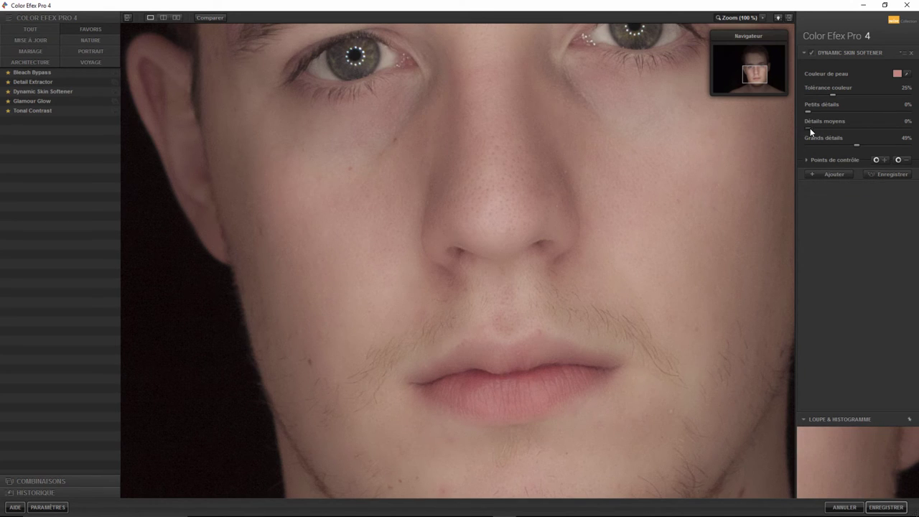
left_click_drag(802, 128, 813, 126)
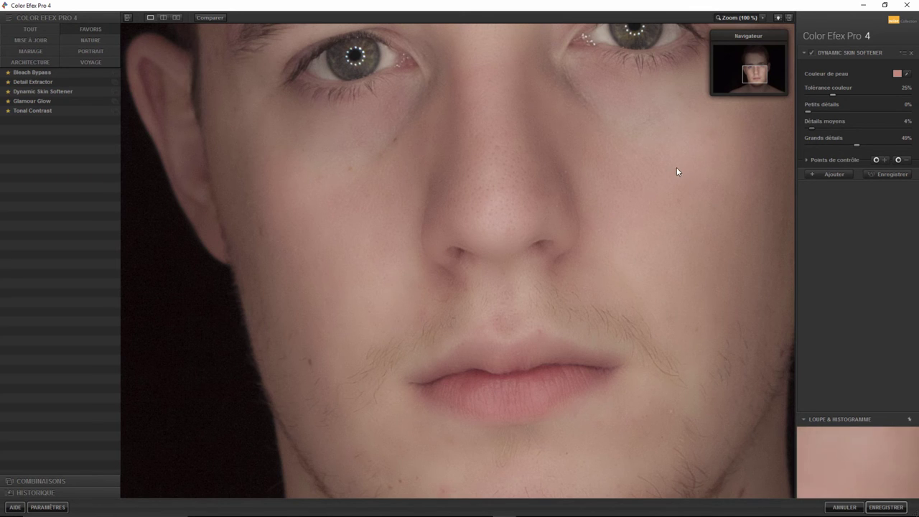
left_click_drag(759, 70, 757, 70)
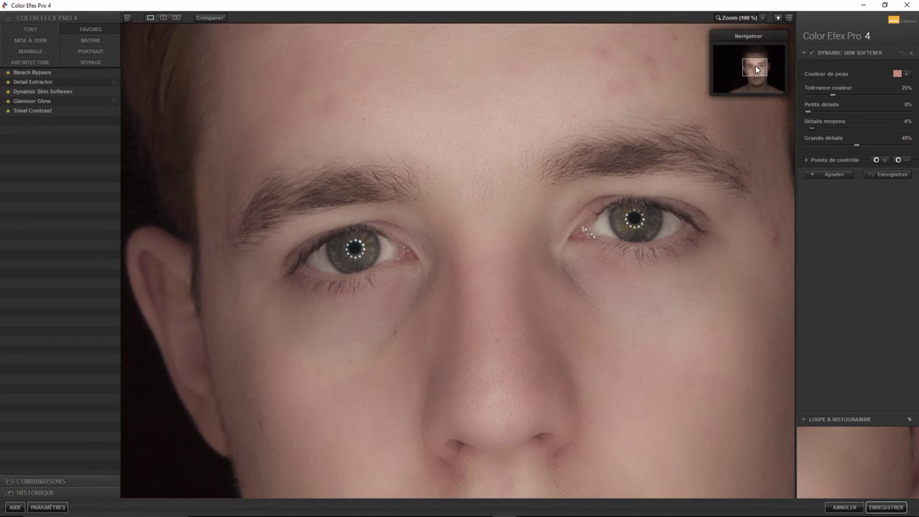
Split-compare the softened man's face, remove Dynamic Skin Softener, and load IMG_9215-Modifier078-Modifier106.tif
left_click(737, 19)
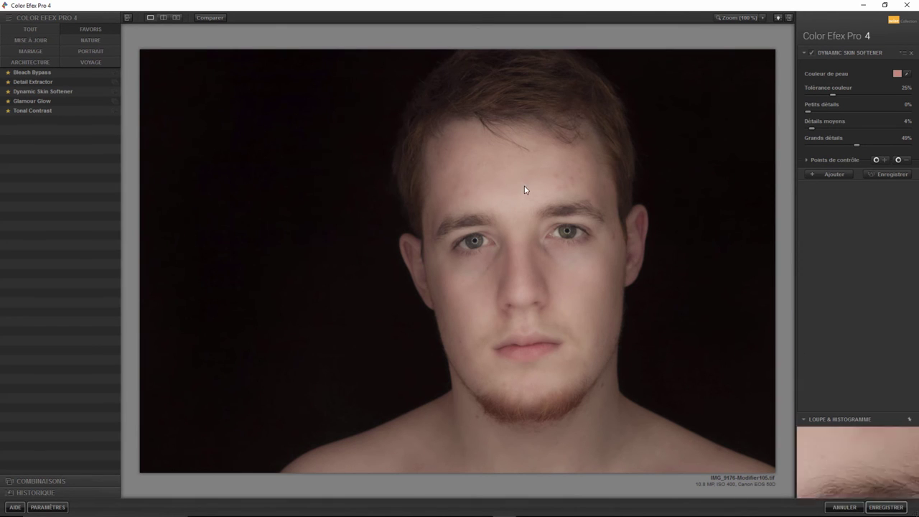
left_click(163, 18)
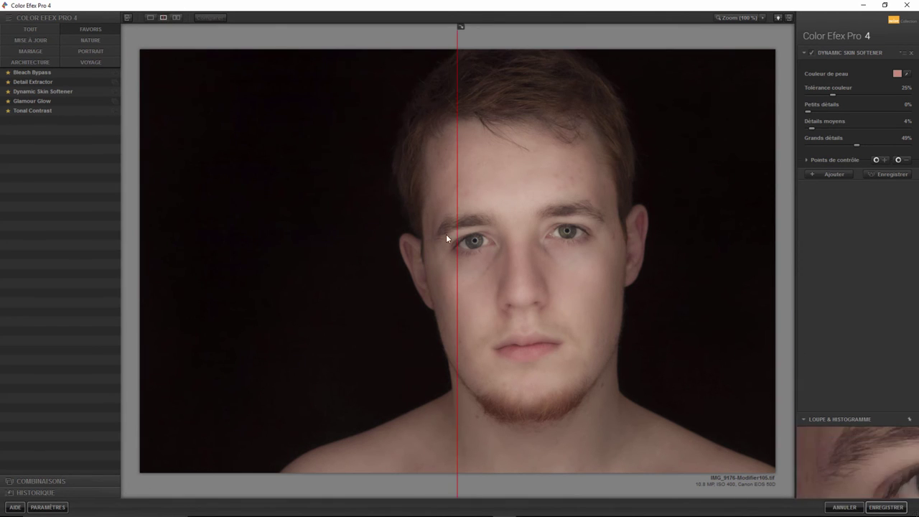
mouse_move(457, 239)
left_mouse_down()
mouse_move(696, 237)
mouse_move(376, 265)
mouse_move(667, 261)
mouse_move(392, 287)
left_mouse_up()
mouse_move(455, 290)
left_mouse_down()
mouse_move(653, 271)
mouse_move(361, 297)
mouse_move(648, 288)
mouse_move(638, 287)
mouse_move(398, 299)
mouse_move(652, 297)
mouse_move(409, 311)
left_mouse_up()
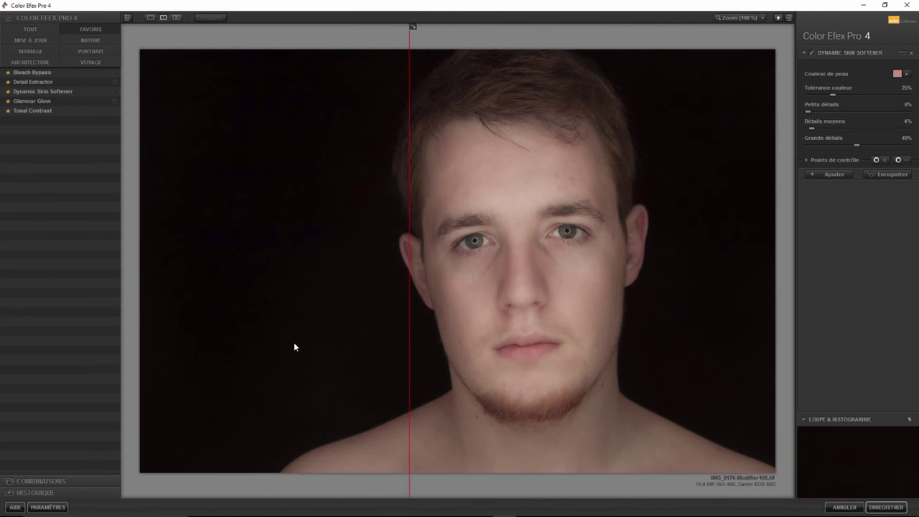
left_click(913, 53)
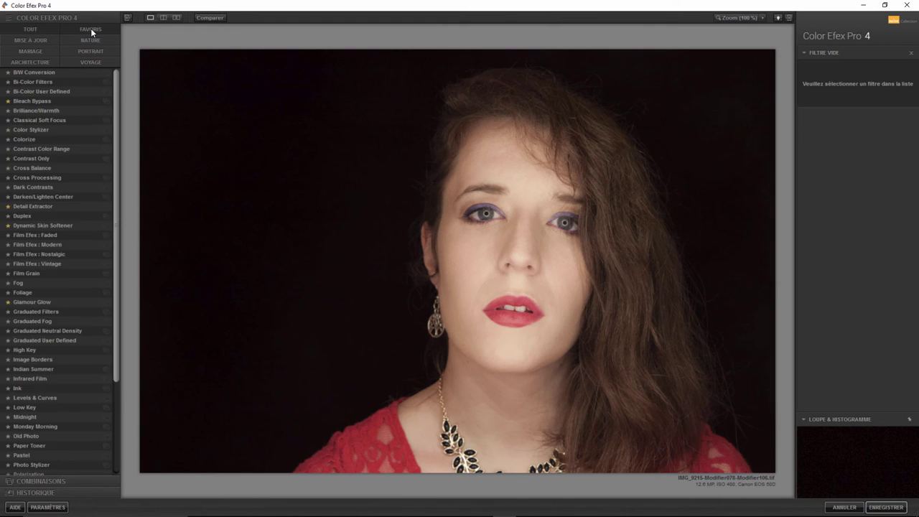
left_click(92, 29)
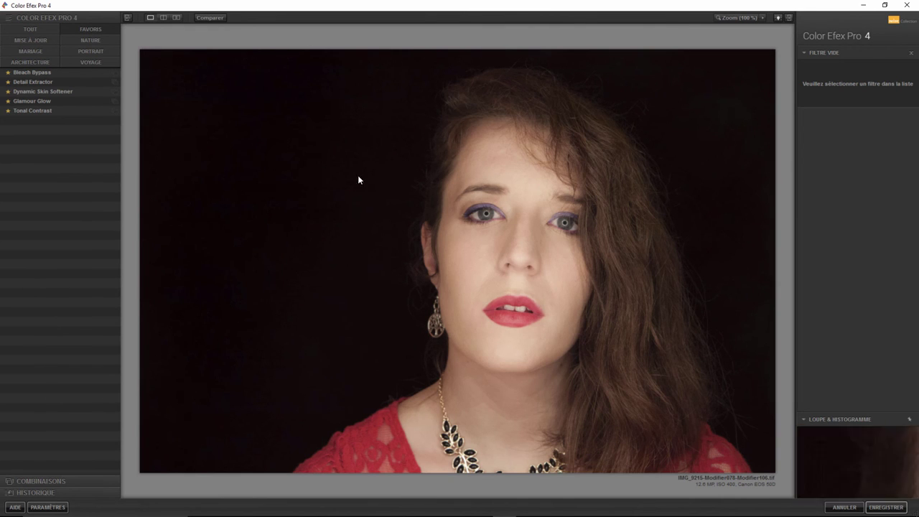
Apply Glamour Glow with Eclat 0%, Saturation -26% and Chaleur éclat -69%
left_click(32, 102)
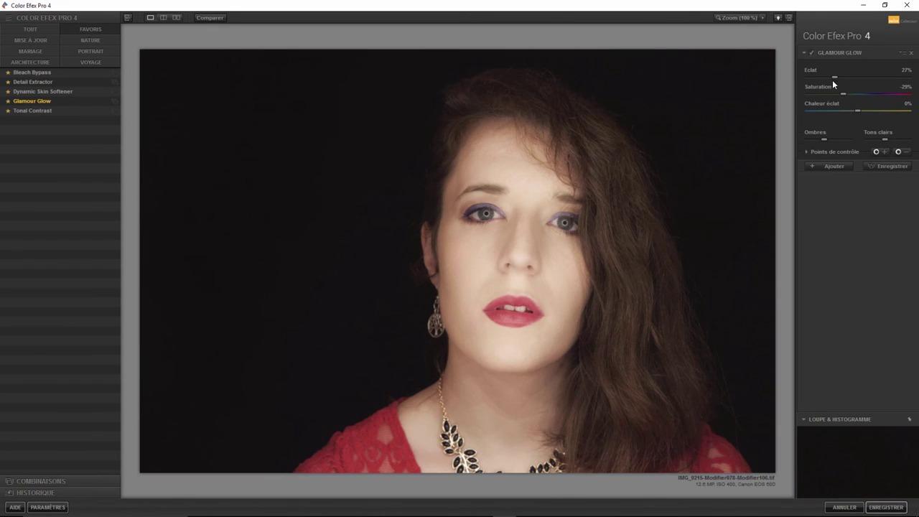
left_click_drag(833, 79, 774, 85)
left_click_drag(859, 111, 803, 113)
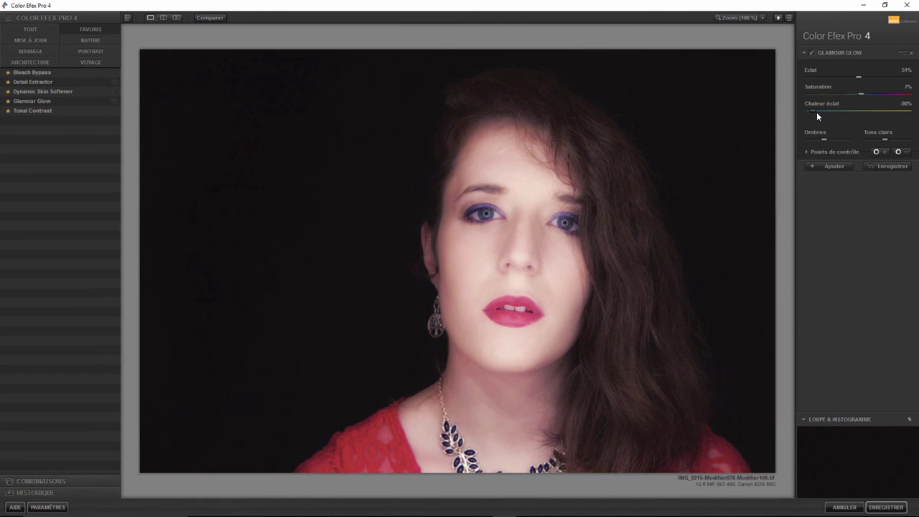
mouse_move(857, 77)
left_mouse_down()
mouse_move(777, 81)
mouse_move(851, 79)
mouse_move(793, 87)
left_mouse_up()
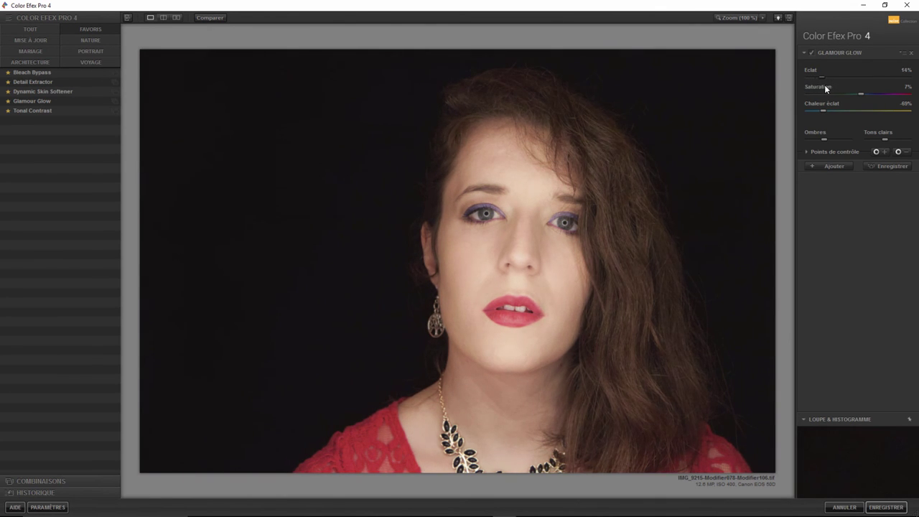
mouse_move(813, 90)
left_mouse_down()
mouse_move(780, 90)
mouse_move(840, 86)
left_mouse_up()
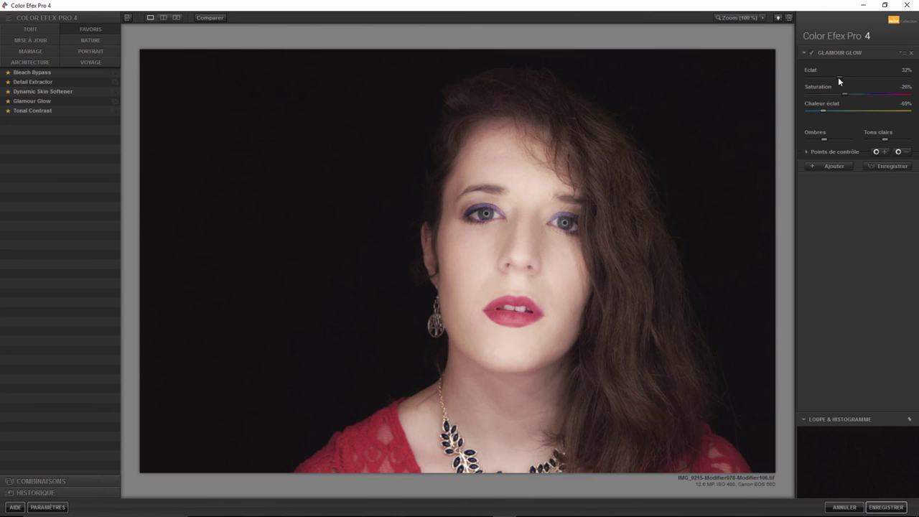
mouse_move(838, 78)
left_mouse_down()
mouse_move(774, 86)
mouse_move(849, 87)
mouse_move(790, 93)
left_mouse_up()
left_click_drag(824, 92, 791, 91)
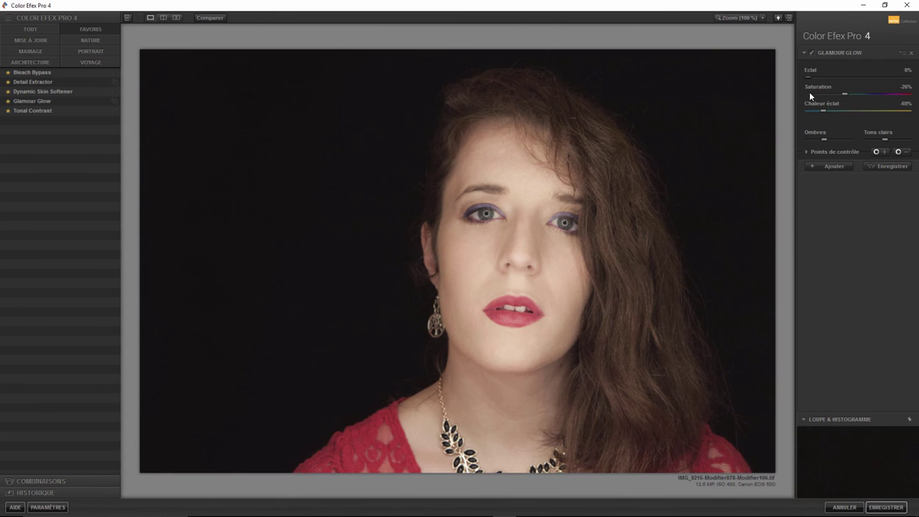
mouse_move(810, 96)
left_mouse_down()
mouse_move(837, 93)
mouse_move(794, 94)
left_mouse_up()
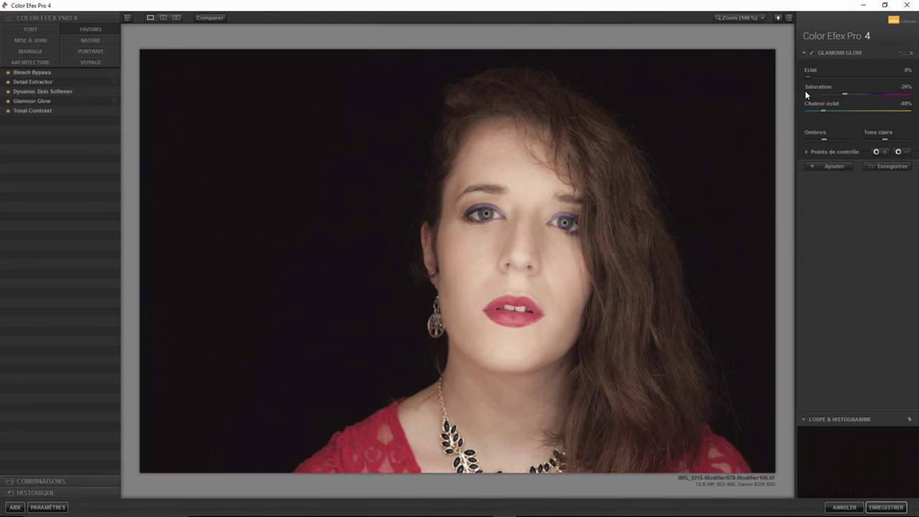